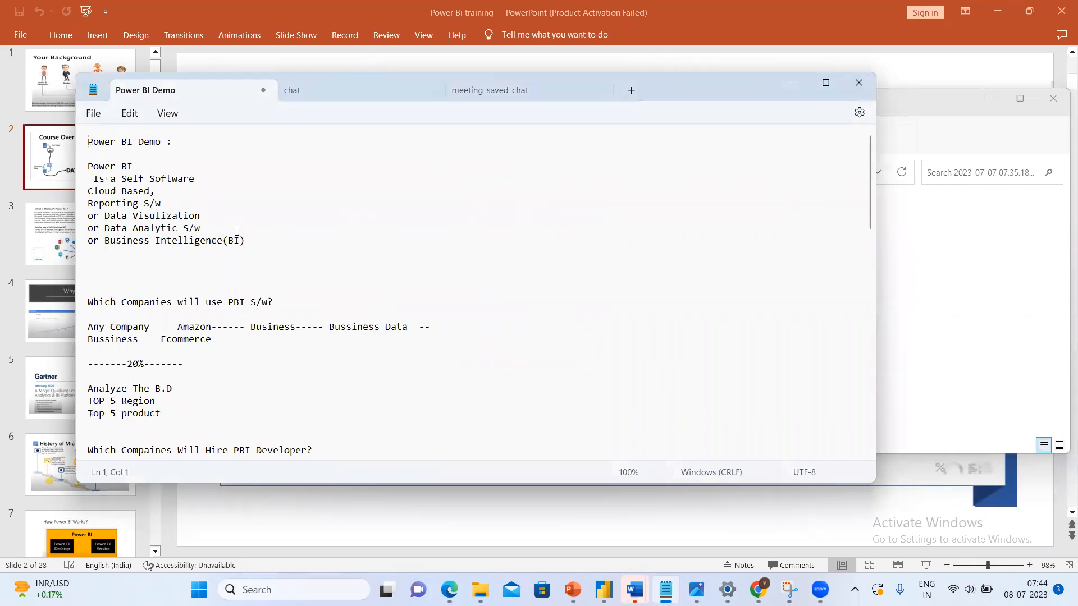
Highlight the notes lines describing Power BI as reporting, data visualization, data analytic and business intelligence software.
left_click_drag(247, 241, 88, 180)
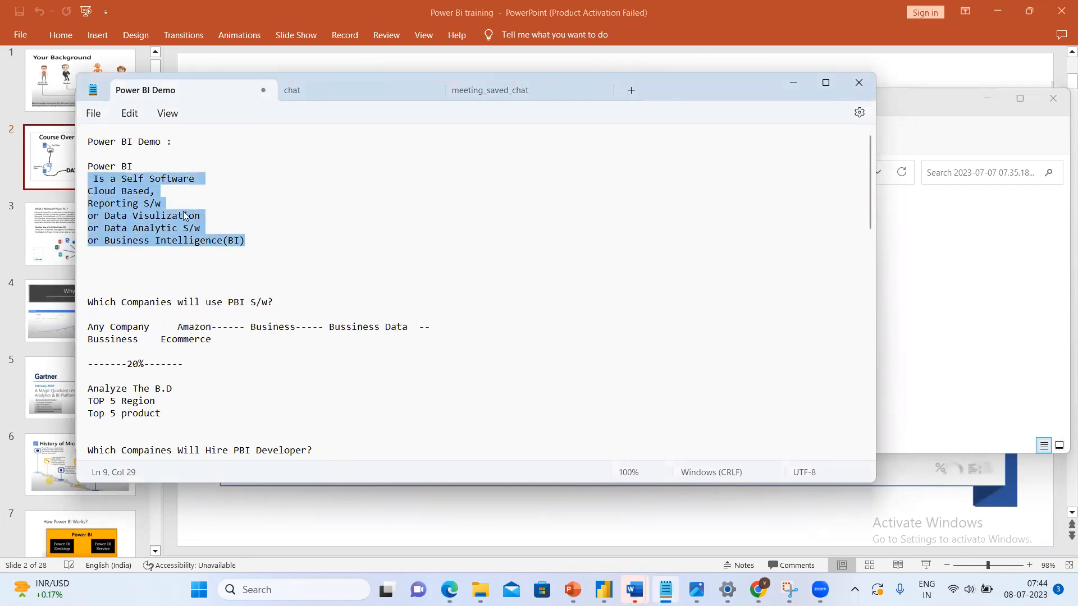
left_click(203, 216)
left_click_drag(204, 216, 169, 209)
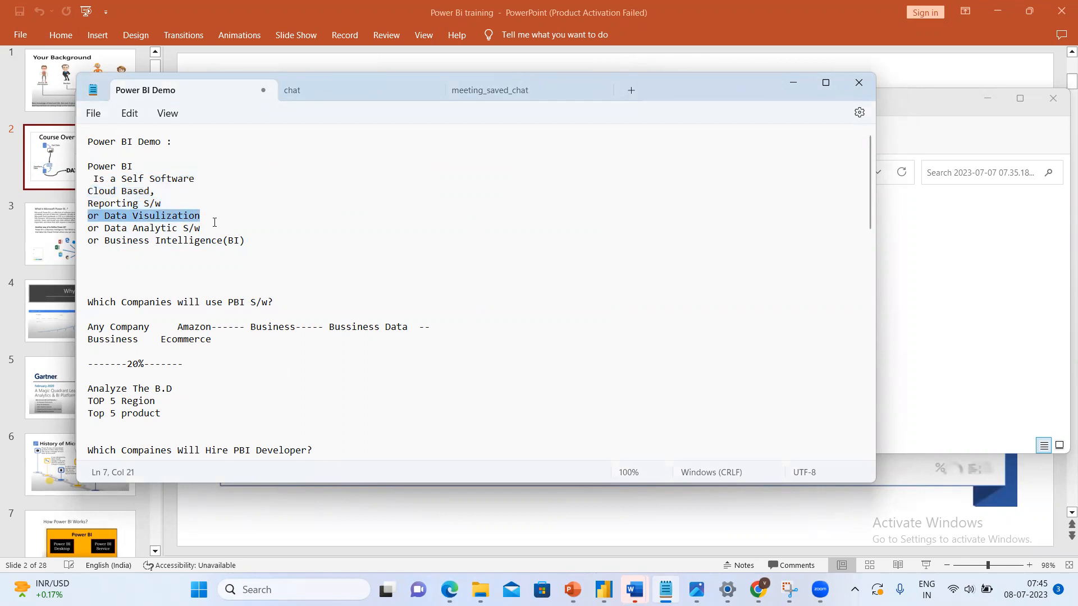
left_click(267, 234)
left_click_drag(252, 247, 113, 230)
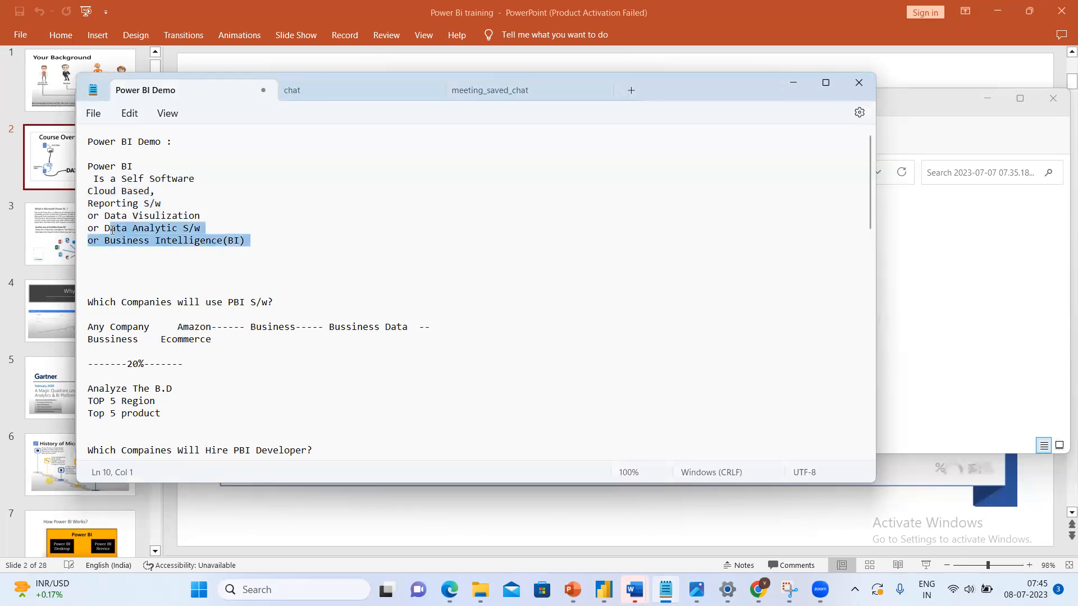
left_click_drag(113, 230, 156, 243)
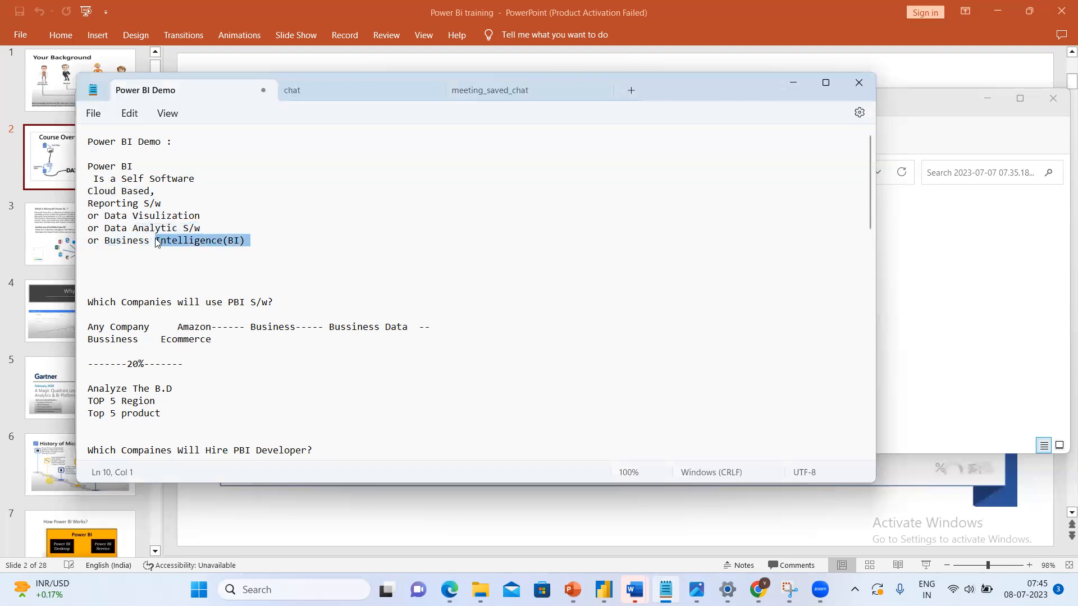
Go to the blank lines below "200+" near the end of the notes.
left_click(320, 291)
key("Down")
key("Down")
key("Down")
key("Down")
key("Down")
key("Down")
key("Down")
key("Down")
key("Down")
key("Down")
key("Down")
key("Down")
key("Down")
key("Down")
key("Down")
key("Down")
key("Down")
key("Down")
key("Down")
key("Down")
key("Down")
key("Down")
key("Down")
key("Down")
key("Down")
key("Down")
key("Down")
key("Down")
key("Down")
key("Down")
key("Down")
key("Down")
key("Down")
key("Down")
key("Down")
key("Down")
key("Down")
key("Down")
key("Down")
key("Down")
key("Down")
key("Down")
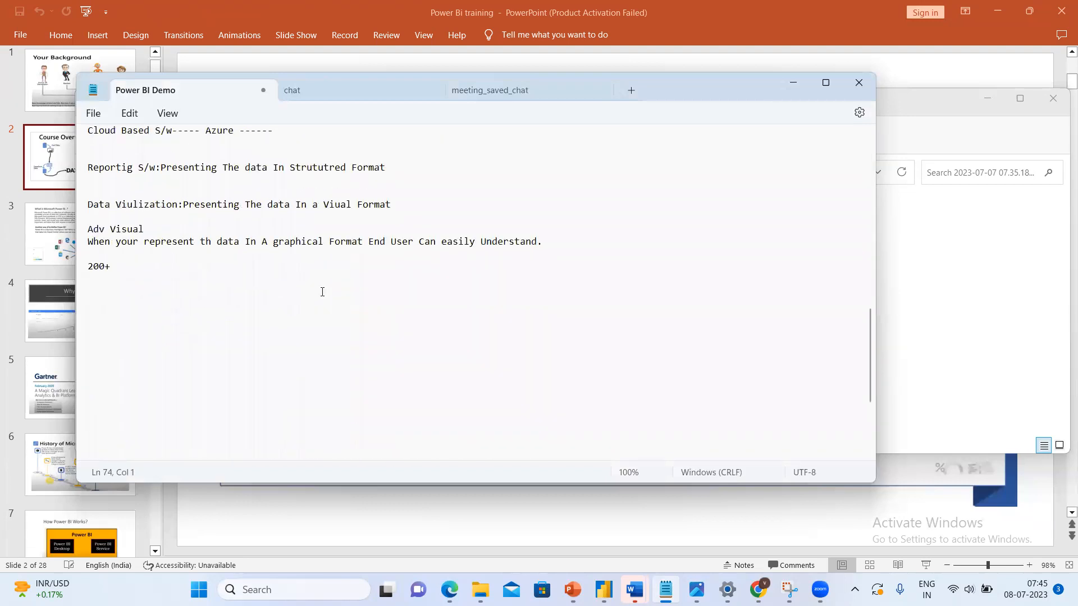
key("Up")
key("Up")
key("Up")
key("Up")
key("Up")
key("Up")
key("Up")
Switch to the Power BI Desktop window holding the Global-Superstore and financials tables and show report Page 1.
mouse_move(604, 590)
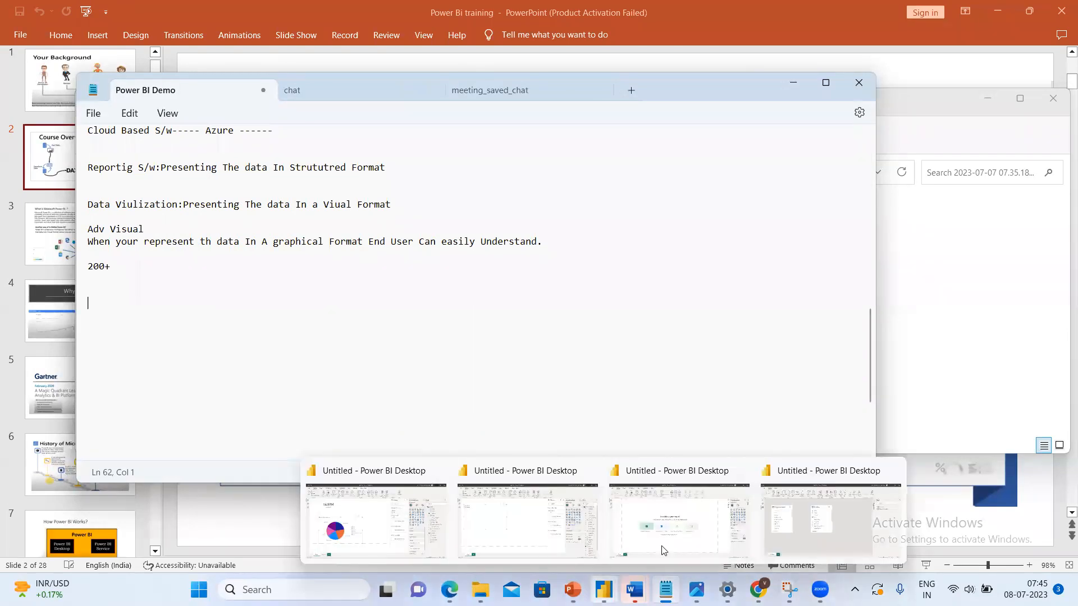
left_click(788, 515)
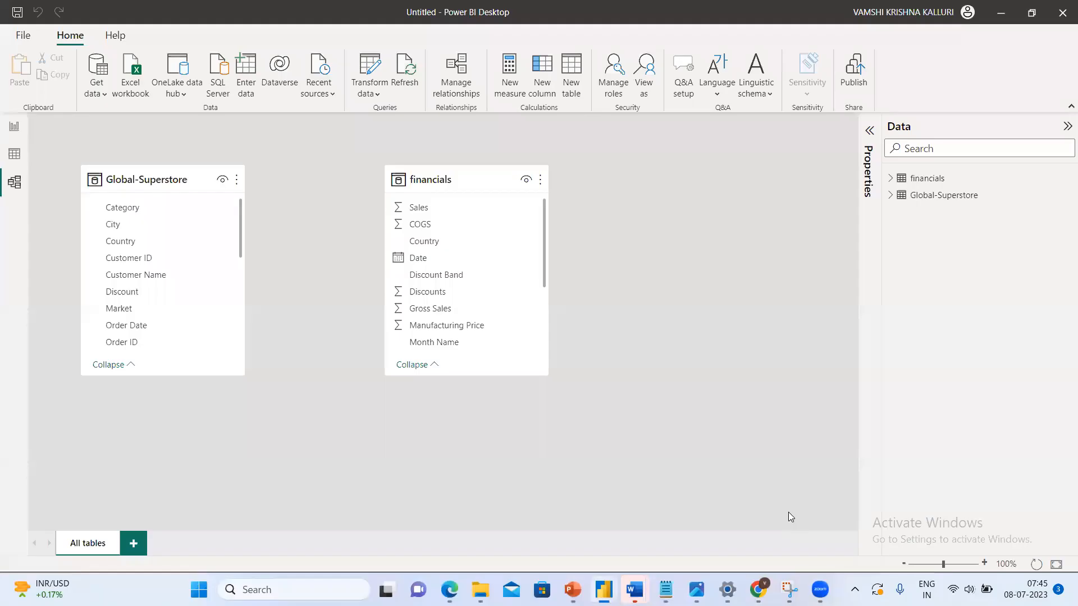
left_click(12, 126)
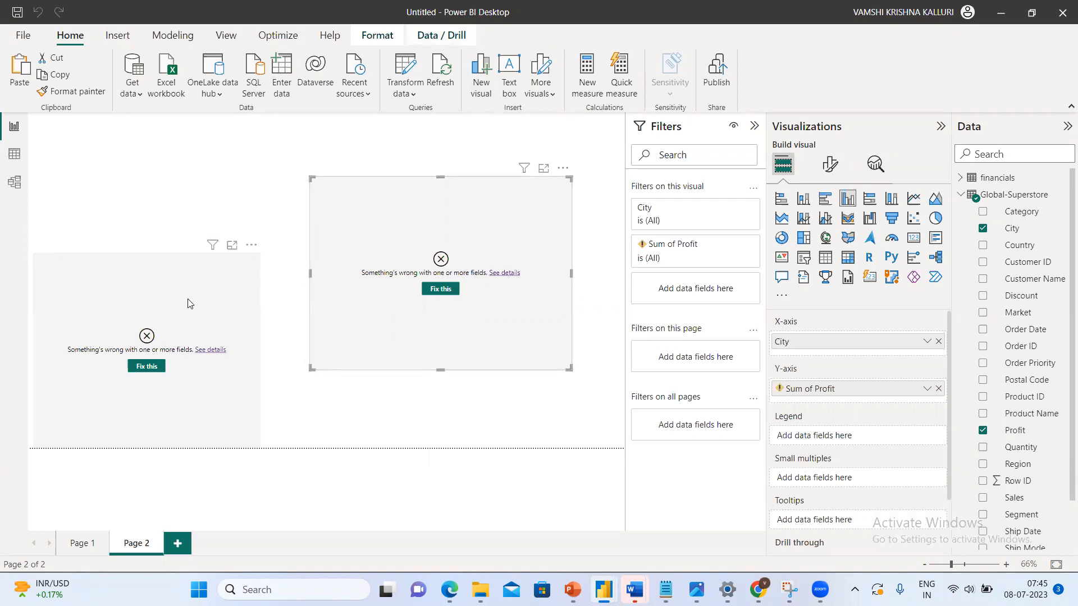
double_click(77, 545)
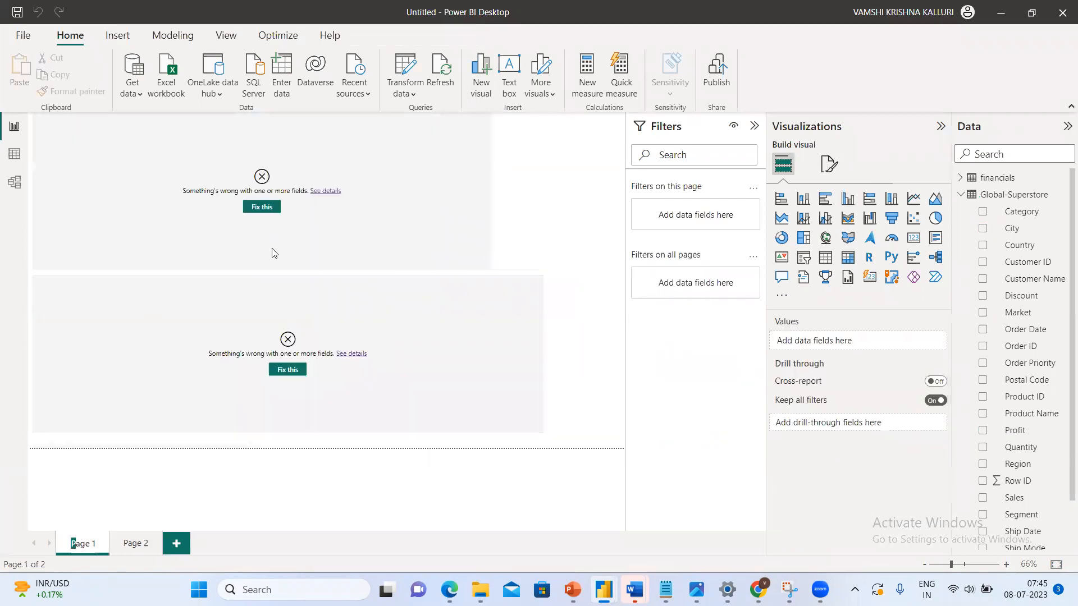
Fix the upper broken visual on Page 1 and both broken visuals on Page 2.
left_click(254, 211)
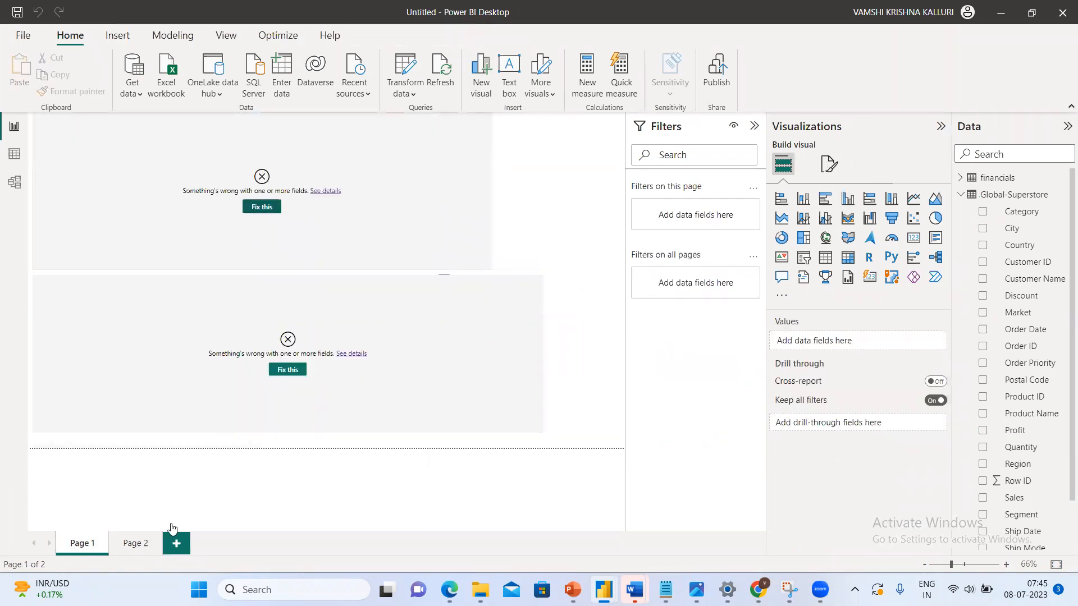
left_click(135, 550)
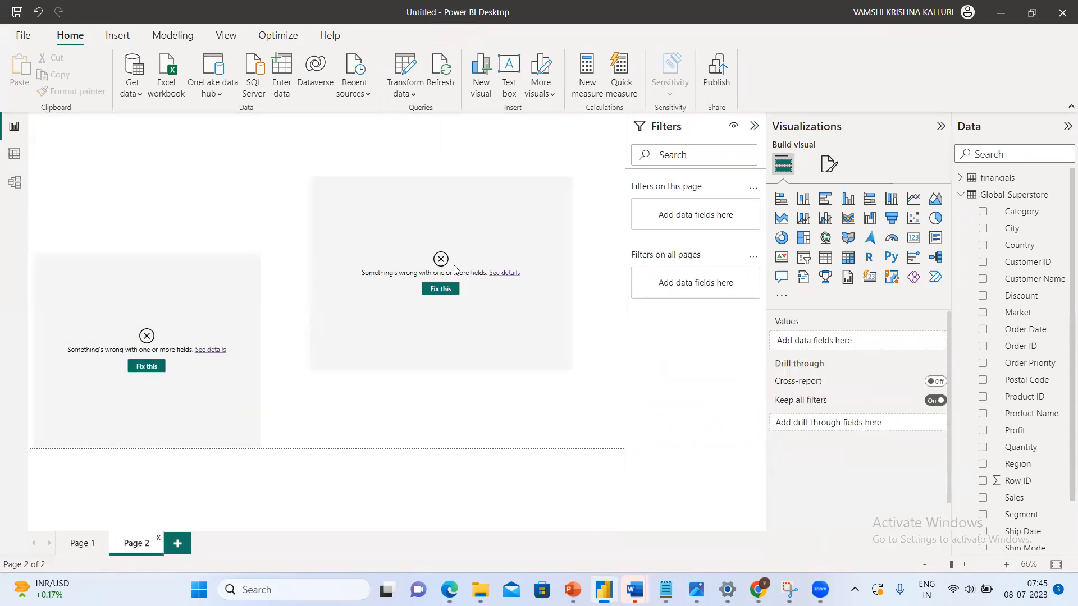
left_click(443, 288)
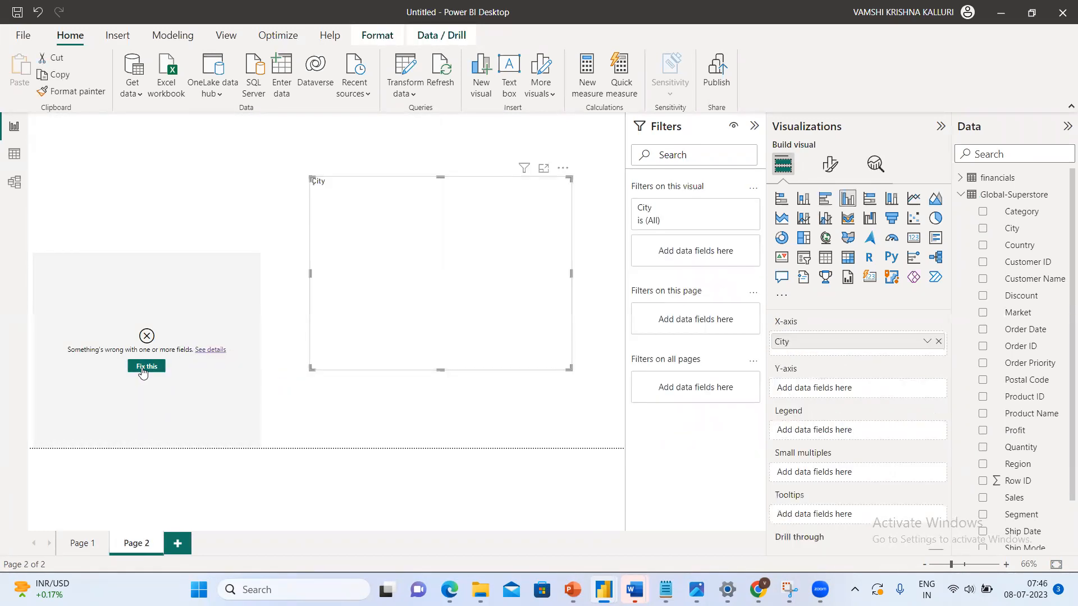
left_click(144, 368)
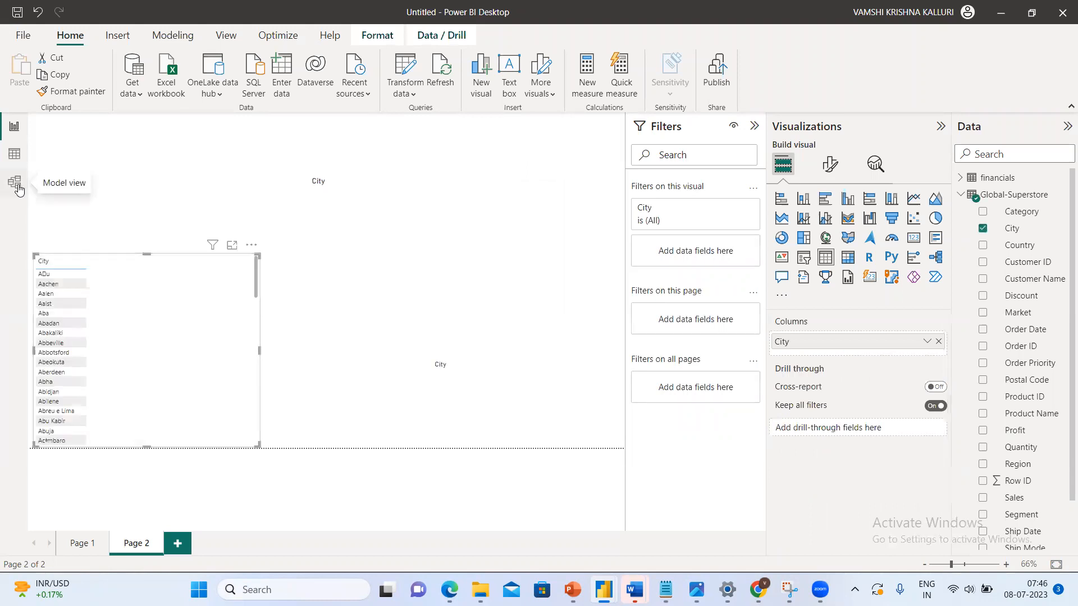
Move the financials and Global-Superstore tables farther apart in the model diagram.
left_click(16, 186)
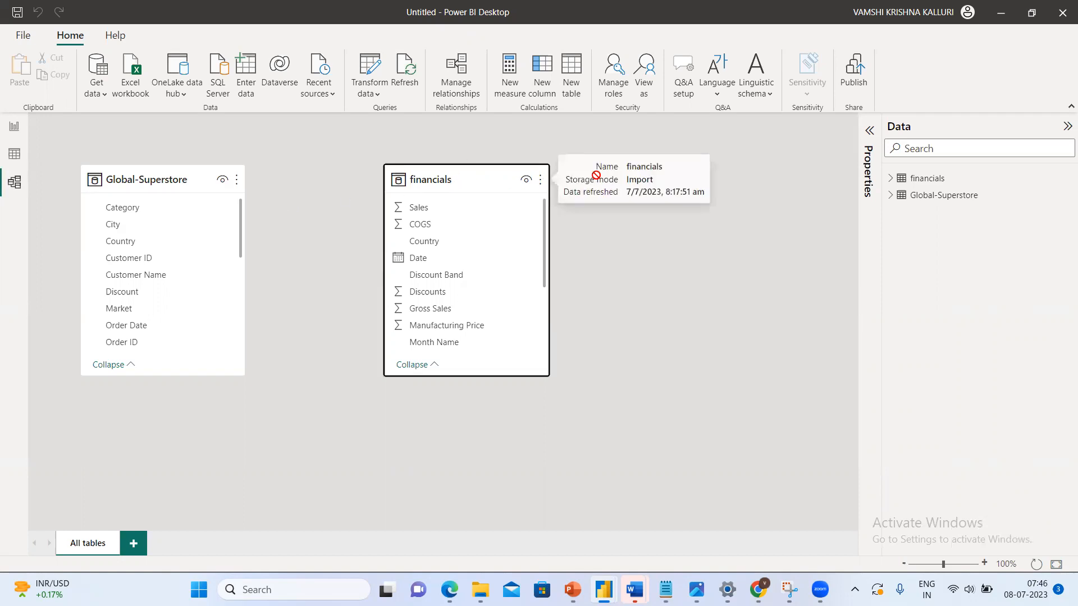
left_click_drag(546, 180, 694, 179)
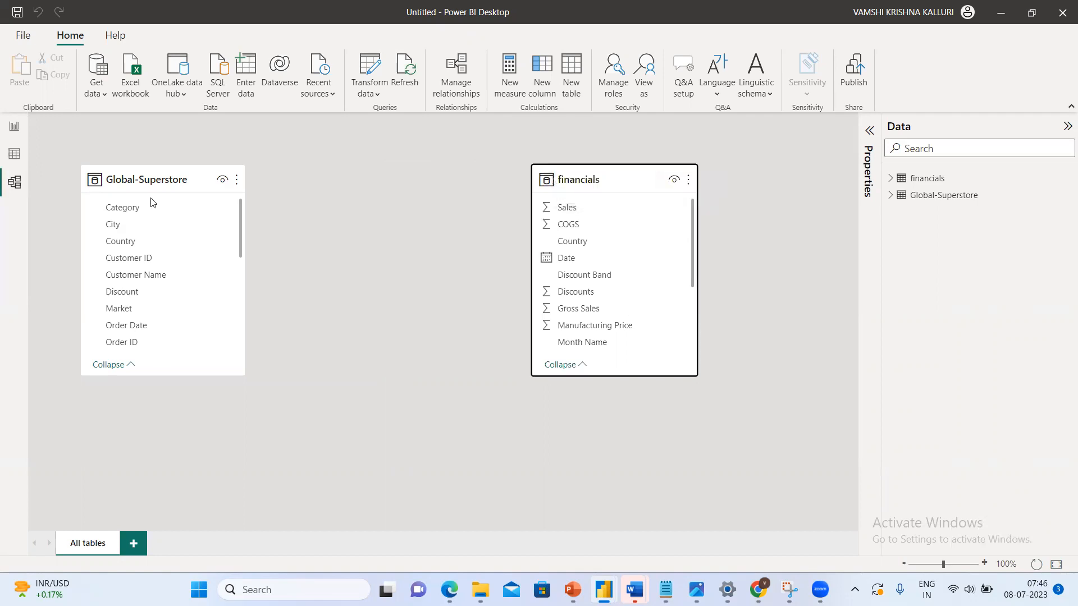
left_click_drag(112, 179, 113, 311)
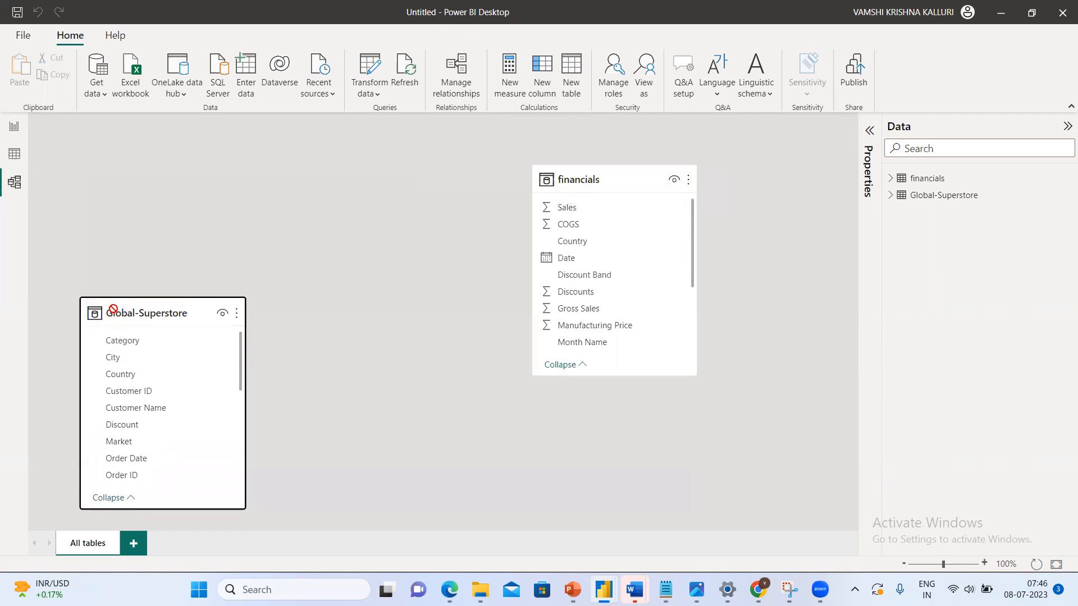
Review the common data sources available for importing data into the model.
left_click(99, 94)
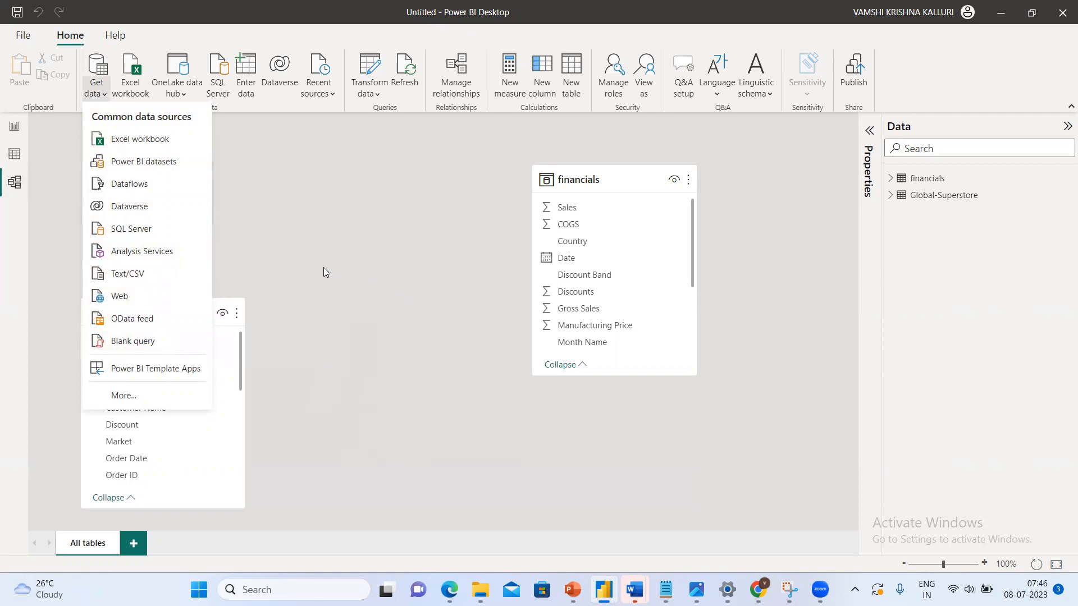
left_click(360, 222)
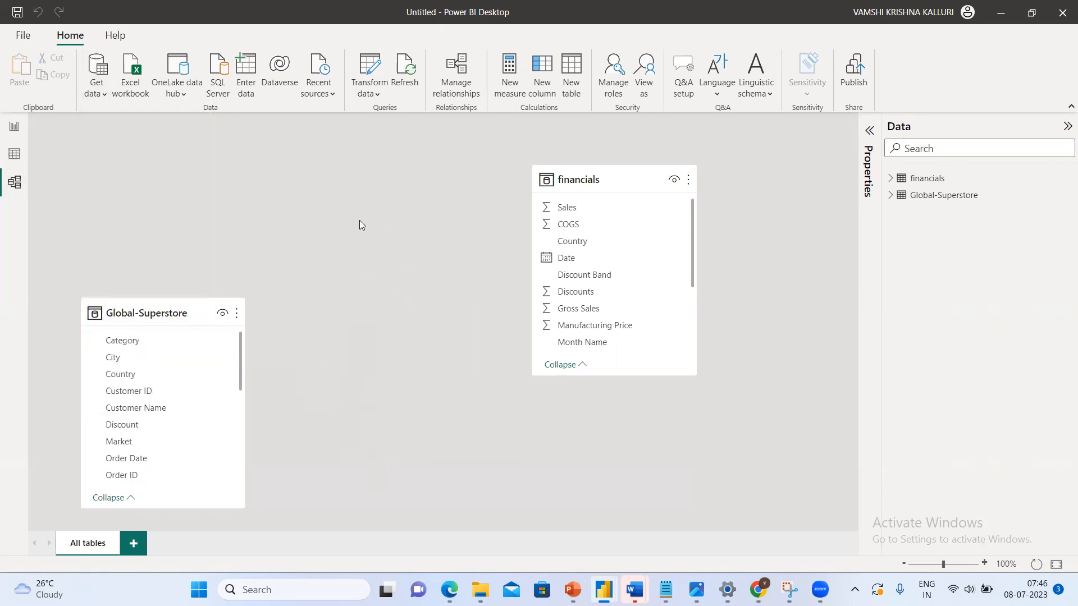
left_click(15, 155)
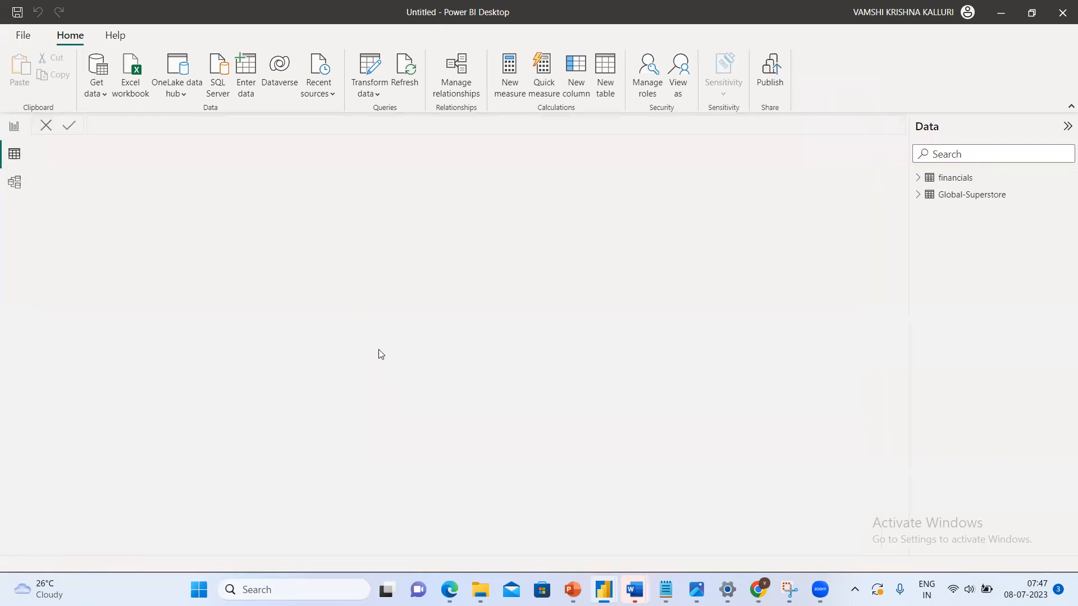
left_click(14, 183)
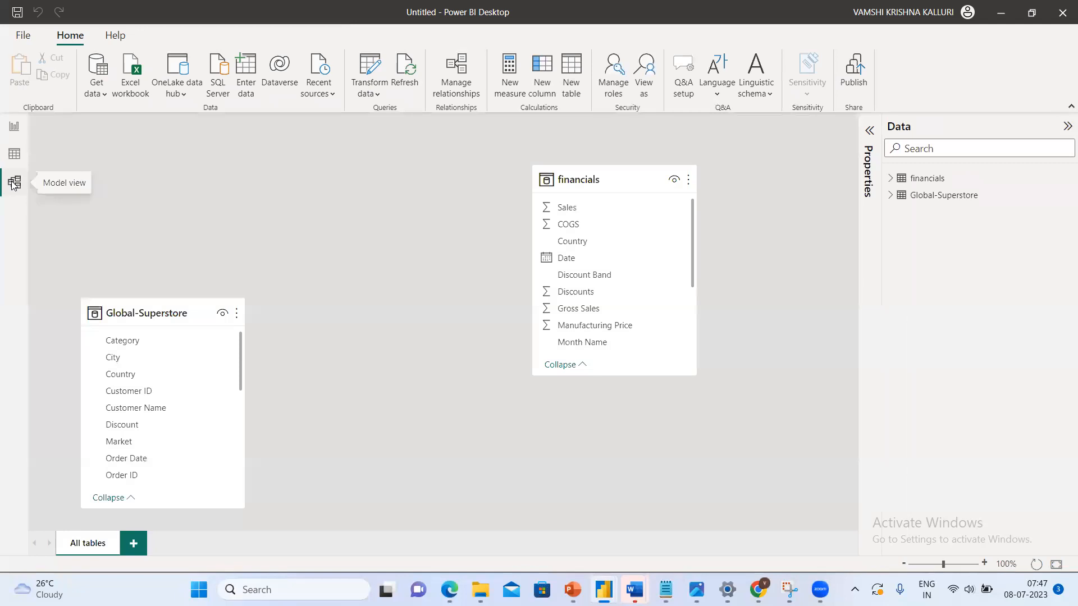
left_click(95, 91)
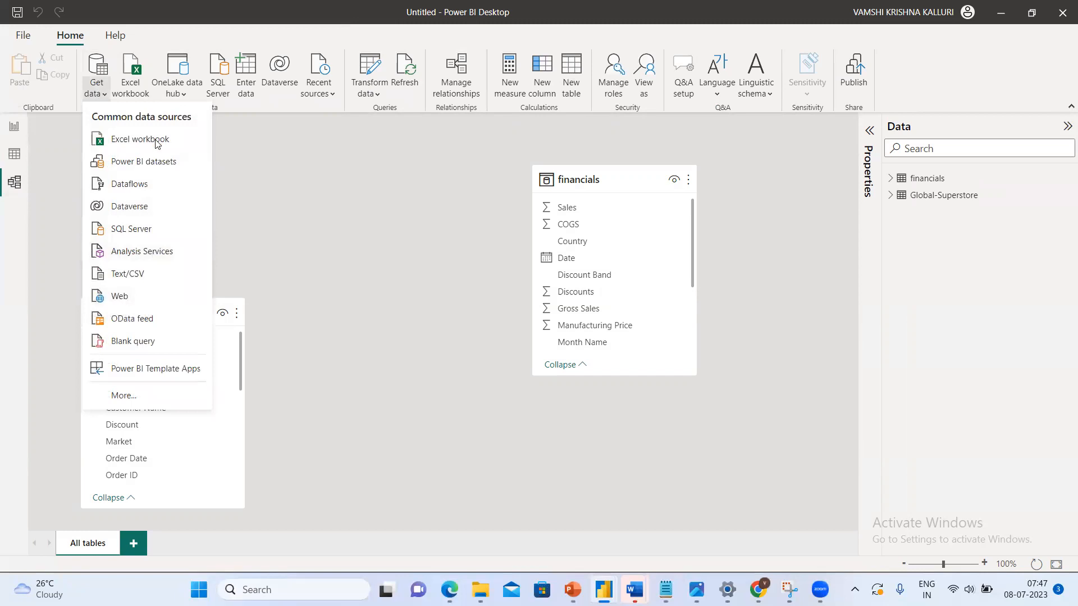
Show the Global-Superstore table's rows and select its Order Date column.
left_click(16, 154)
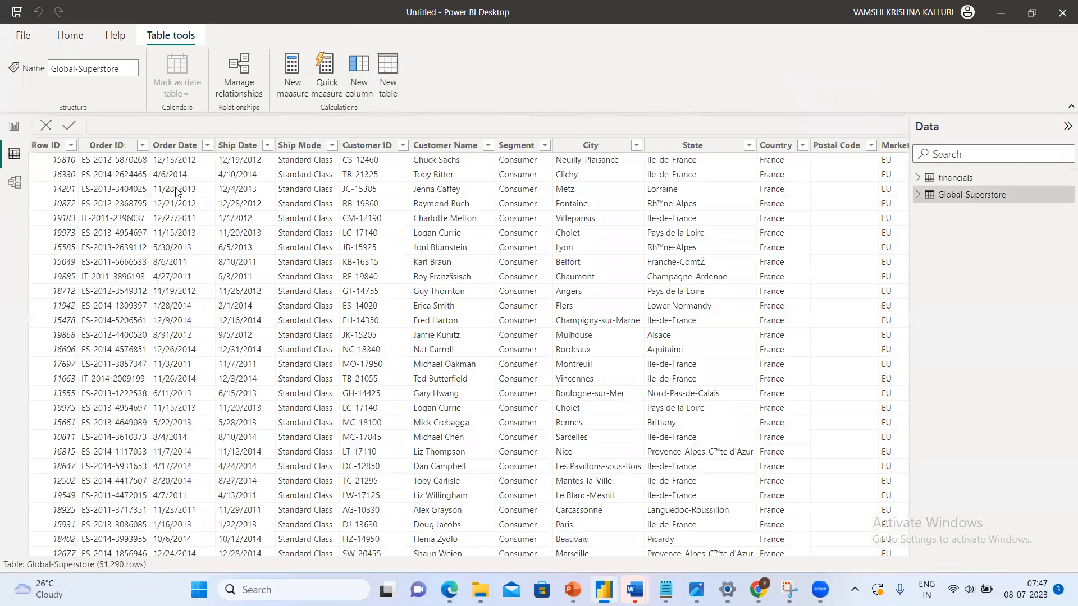
left_click(168, 148)
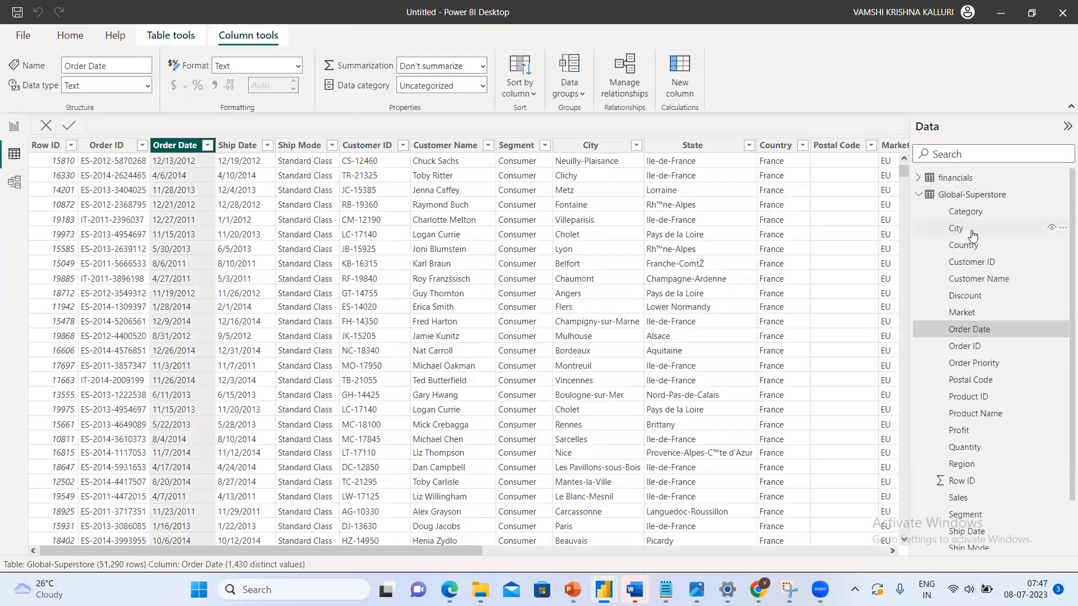
left_click_drag(904, 164, 911, 134)
Switch back to the Notepad notes and add the heading "Data Analytic" below "200+".
mouse_move(666, 588)
left_click(660, 537)
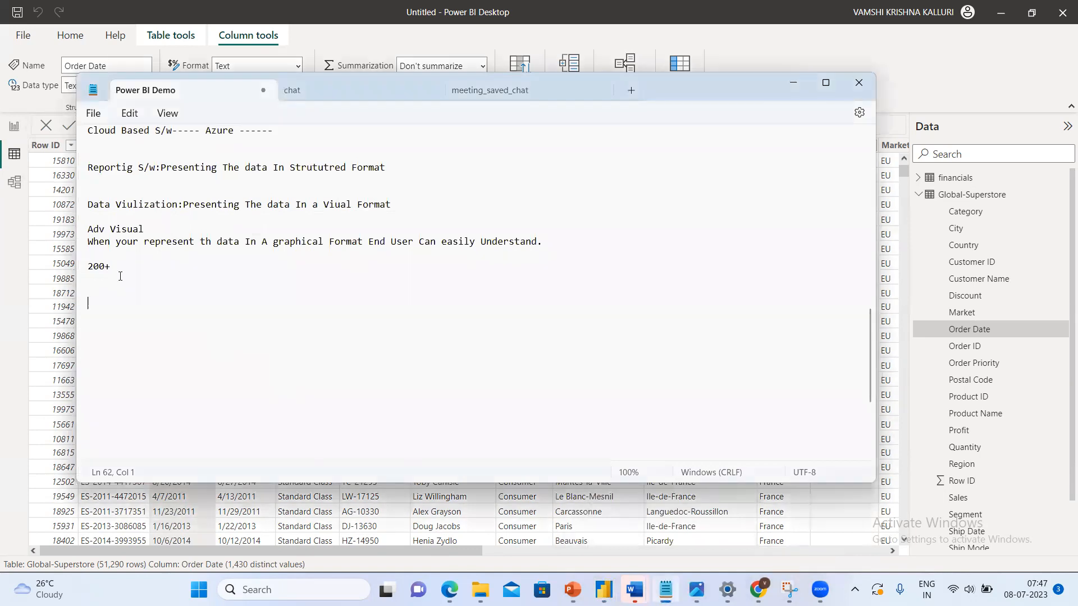
left_click(119, 288)
type("Data Analyt")
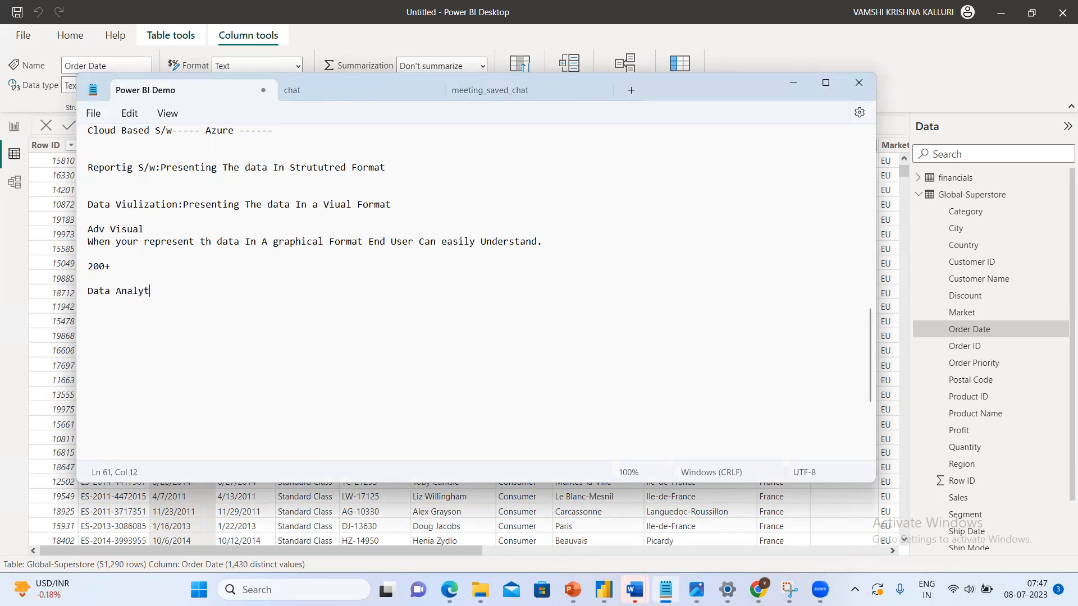
type("ic : With help of any S/w if you are able to")
Continue the Data Analytic line with ": With help of any S/w if you are able to perfrom analysis on Huge Volume".
type("p")
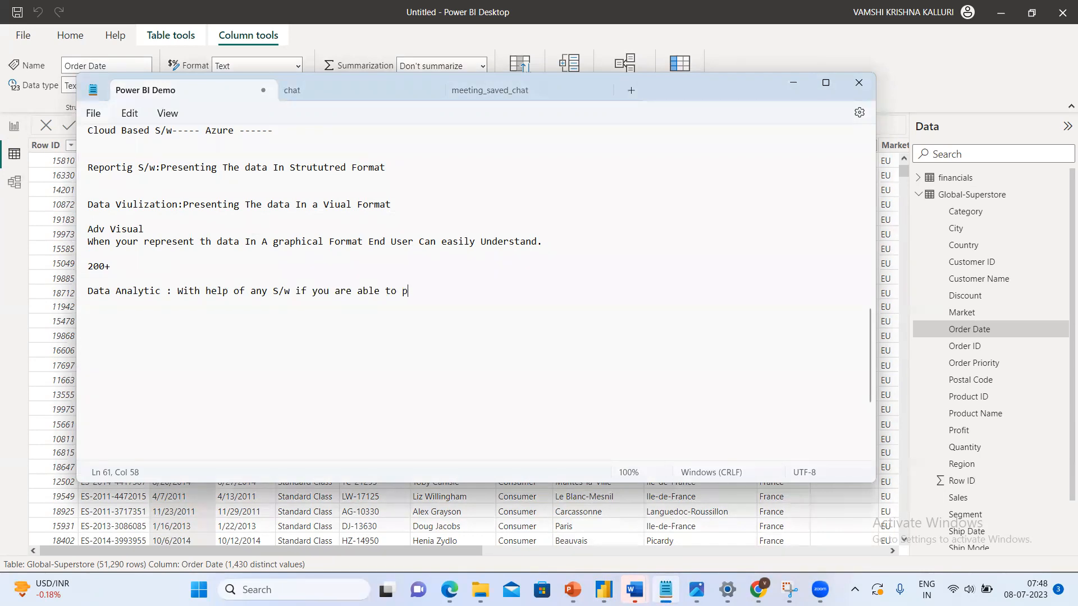
type("erfrom analysis on Hug")
key("BackSpace")
type("ge Volumn=")
key("BackSpace")
Complete the definition with "of Data thoses S/w we call data analtic s/w" and start a new line.
key("BackSpace")
type("e")
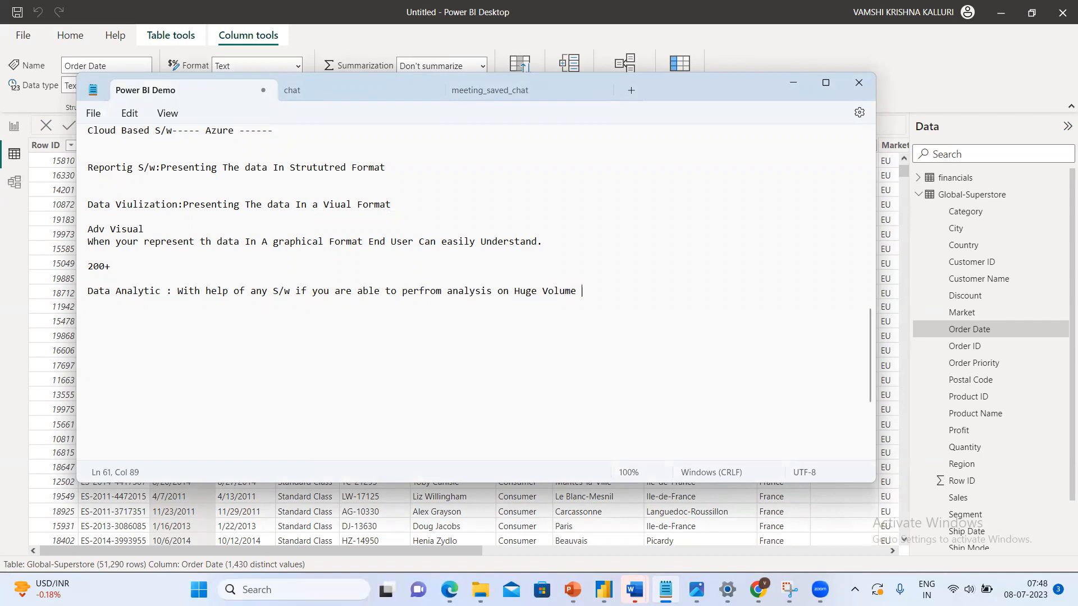
type(" of Data thoses S/e")
key("BackSpace")
key("BackSpace")
type("w we cal")
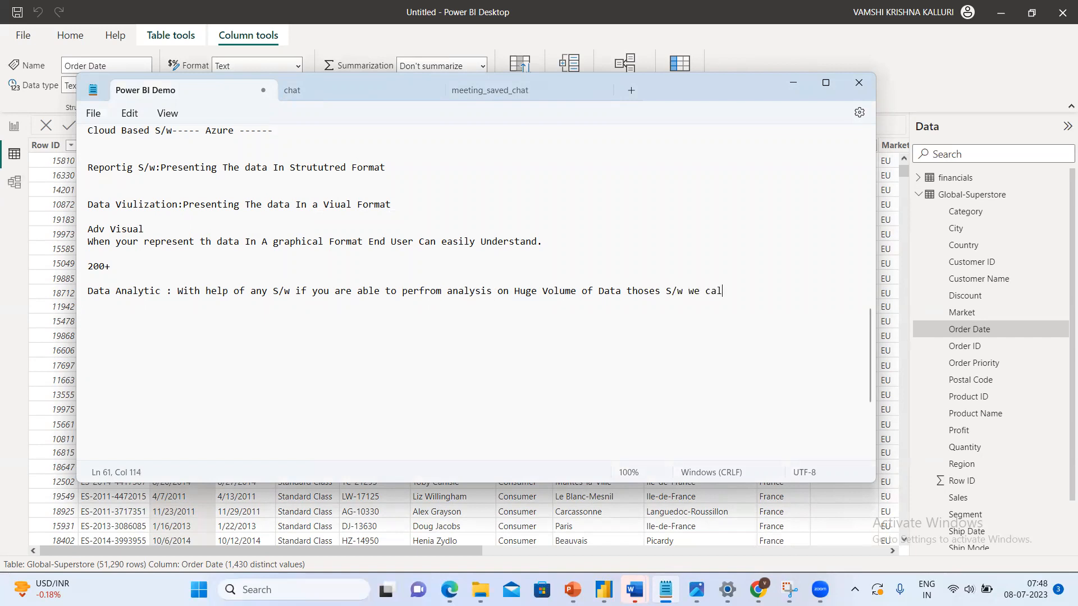
type("l data analtic s/w")
key("Return")
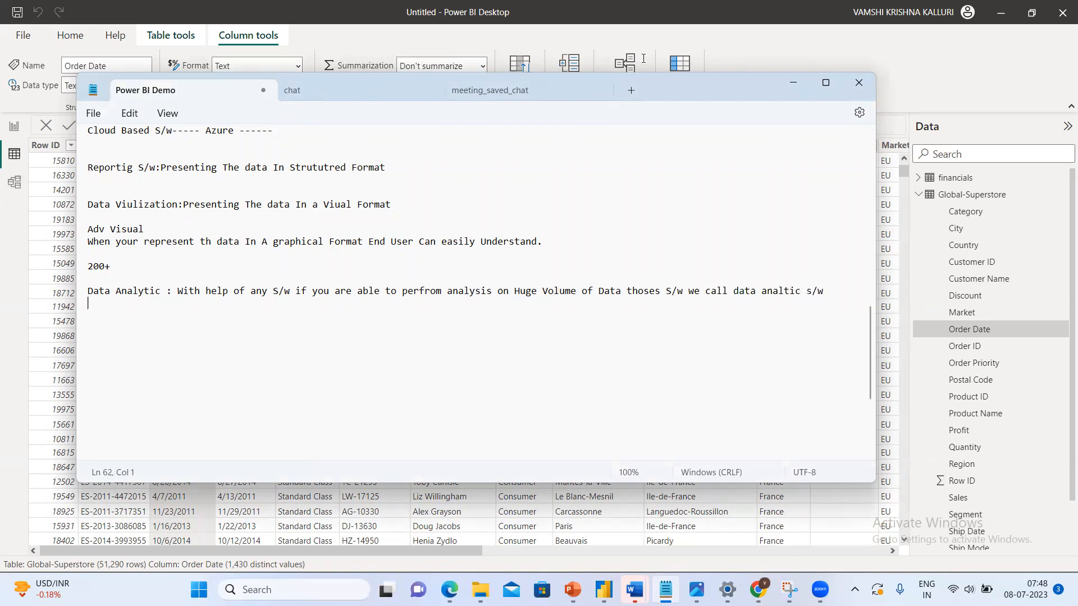
left_click(786, 83)
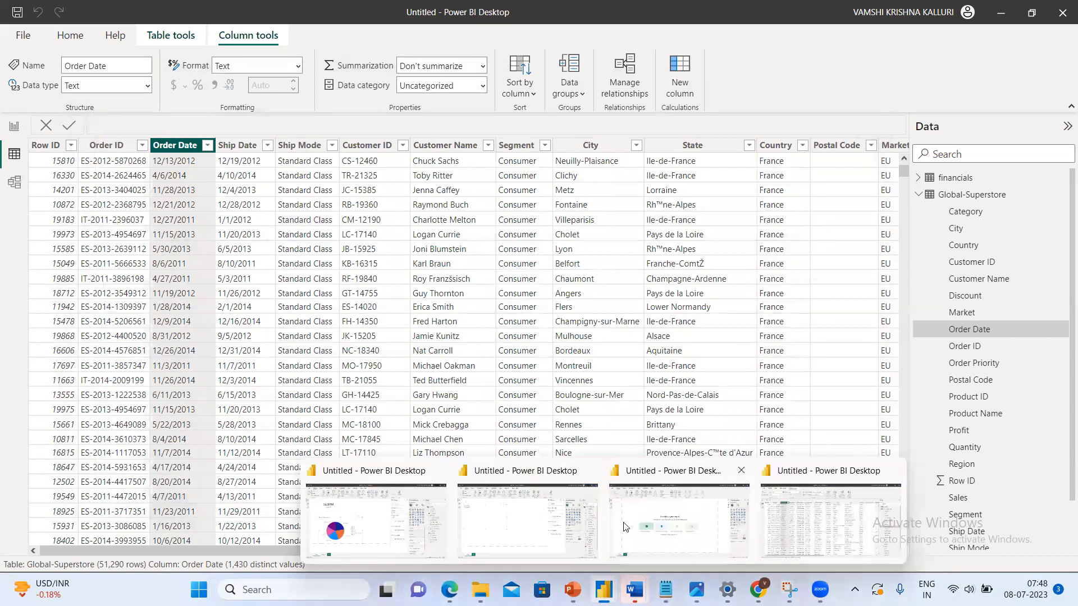
mouse_move(666, 589)
left_click(637, 538)
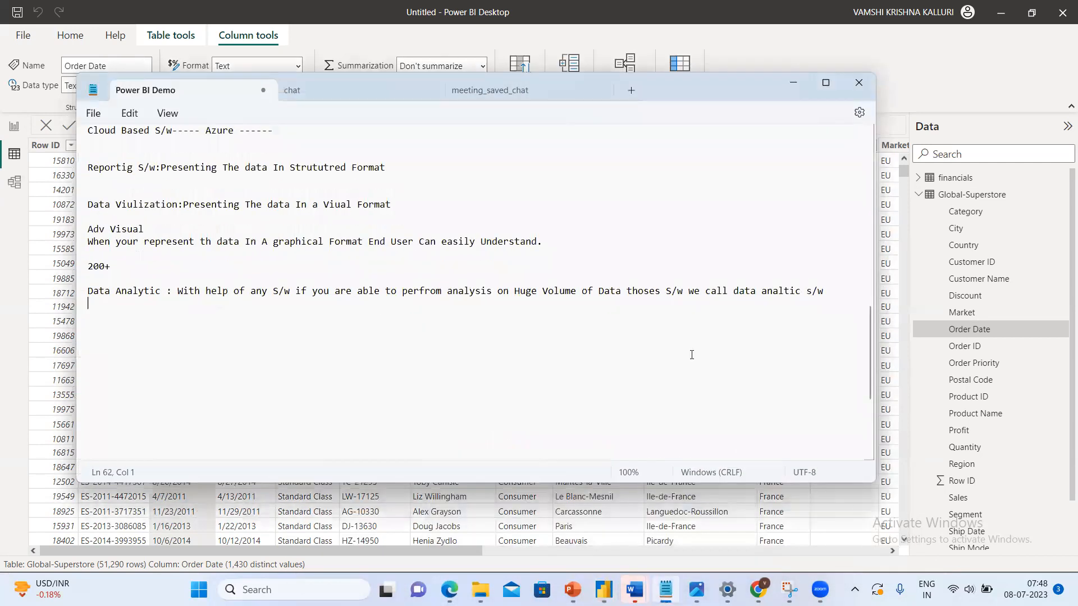
End the Data Analytic definition with a period and add the heading "BI:" a few lines below it.
left_click(829, 290)
type(".")
key("Return")
key("Return")
key("Return")
type("BI")
Review the Power BI description at the beginning of the notes and return to the "BI:" heading.
left_click_drag(868, 375, 869, 197)
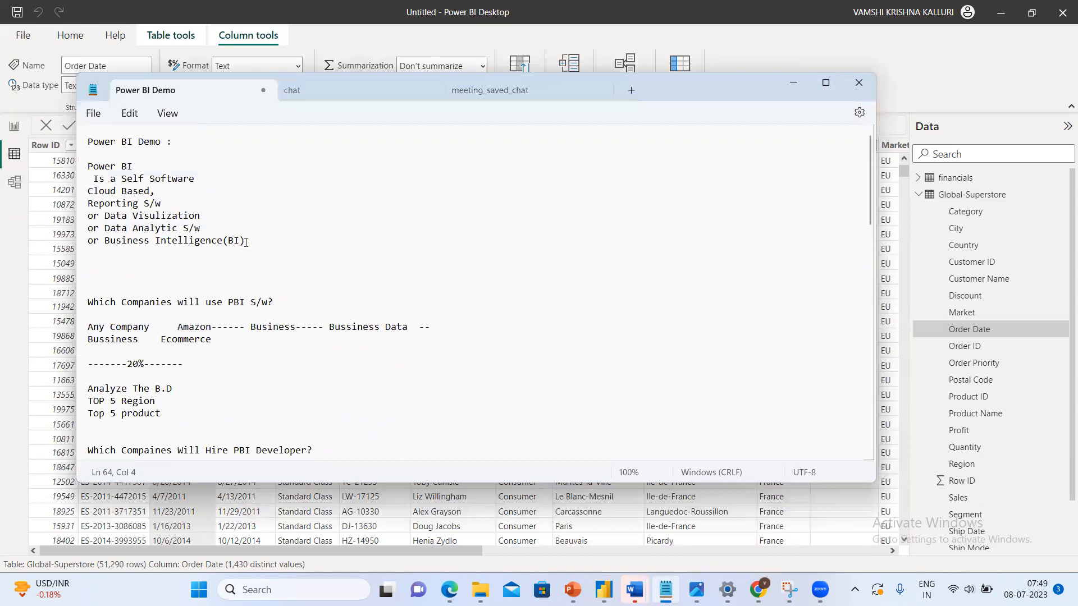
left_click(135, 142)
double_click(129, 141)
left_click_drag(870, 211, 850, 382)
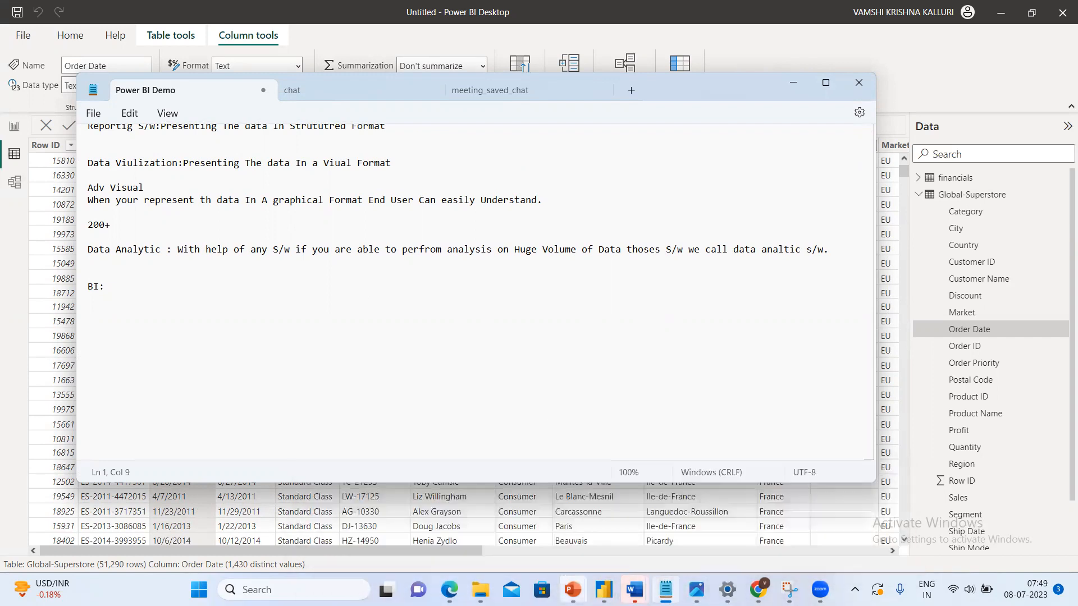
Switch to the Power BI training presentation in PowerPoint and show slide 26, the Business Intelligence (BI) Architecture diagram.
mouse_move(572, 590)
left_click(484, 535)
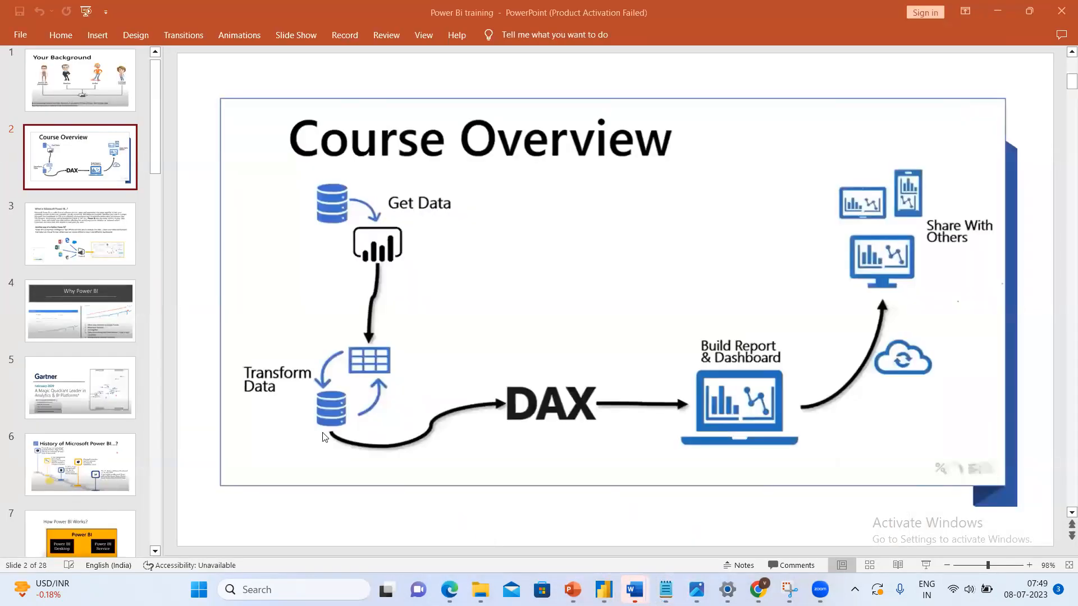
left_click_drag(155, 148, 173, 553)
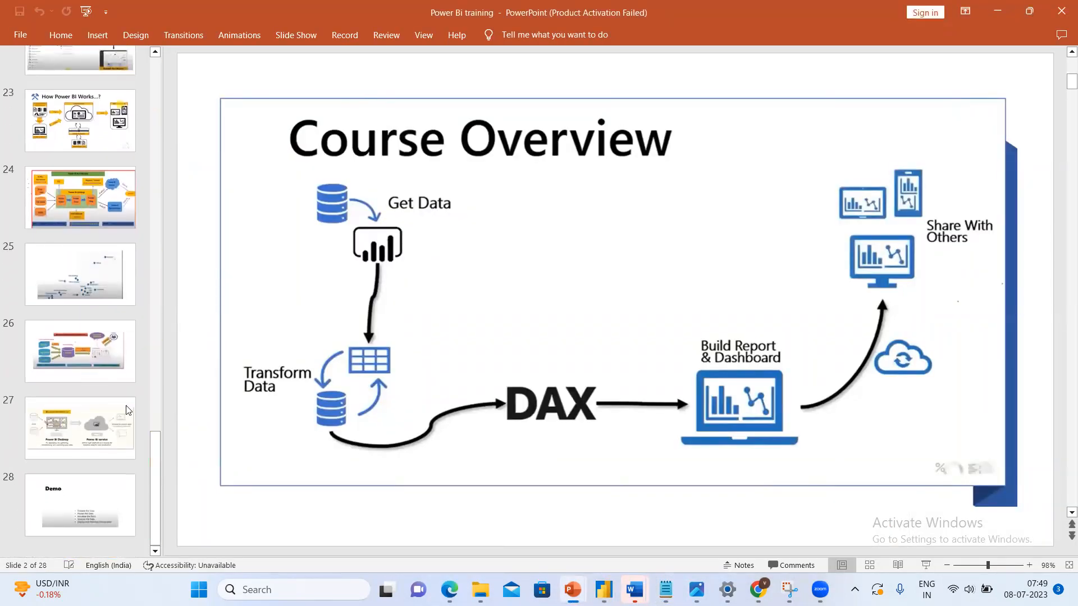
left_click(71, 353)
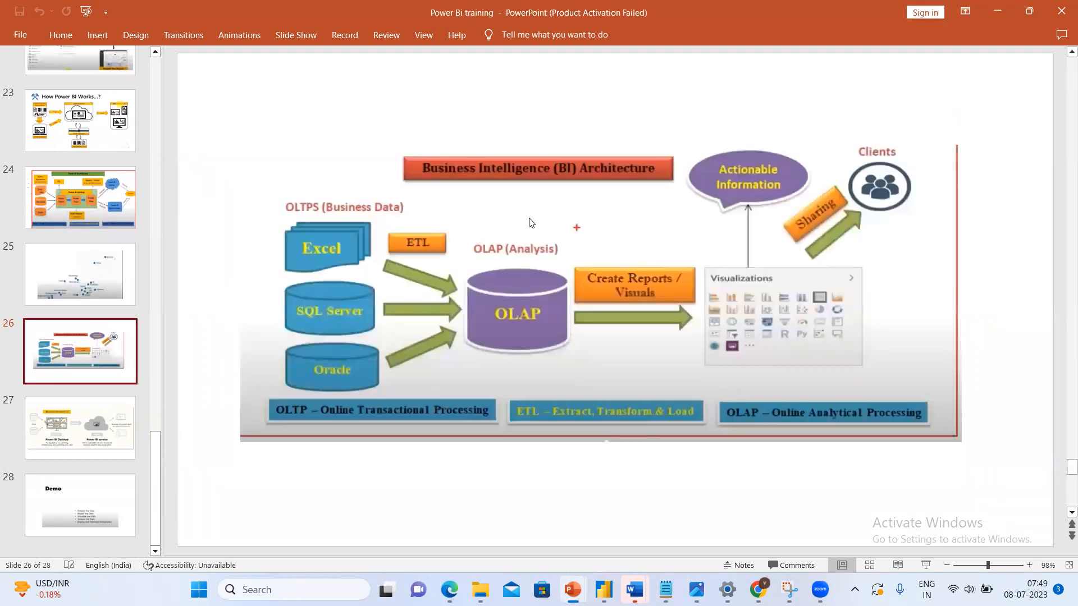